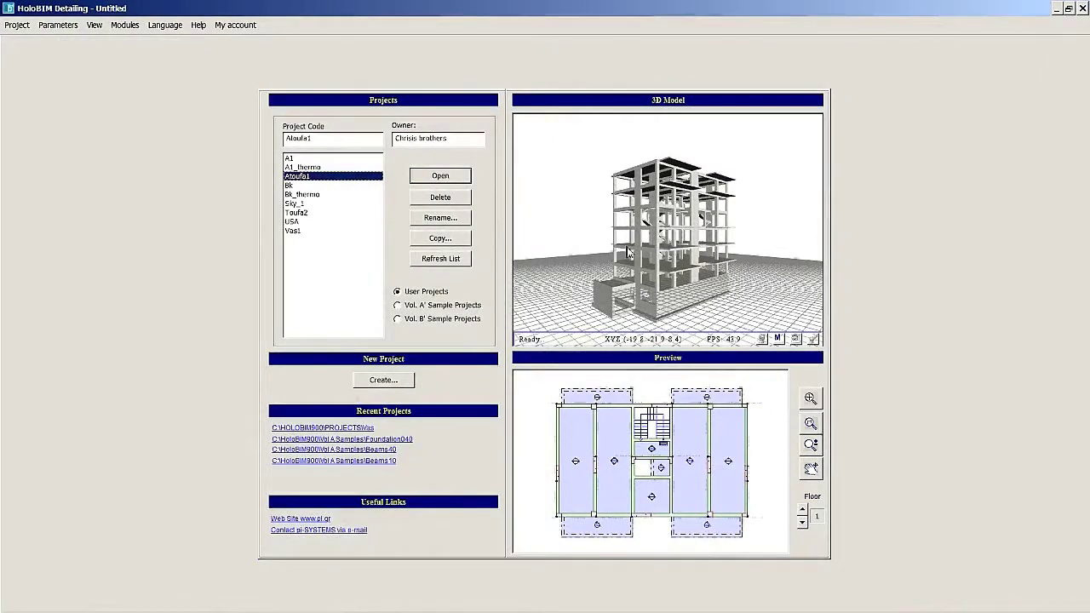
Create a new project with code Vas and open its empty Floor 4 element-input plan.
drag(637, 271, 662, 221)
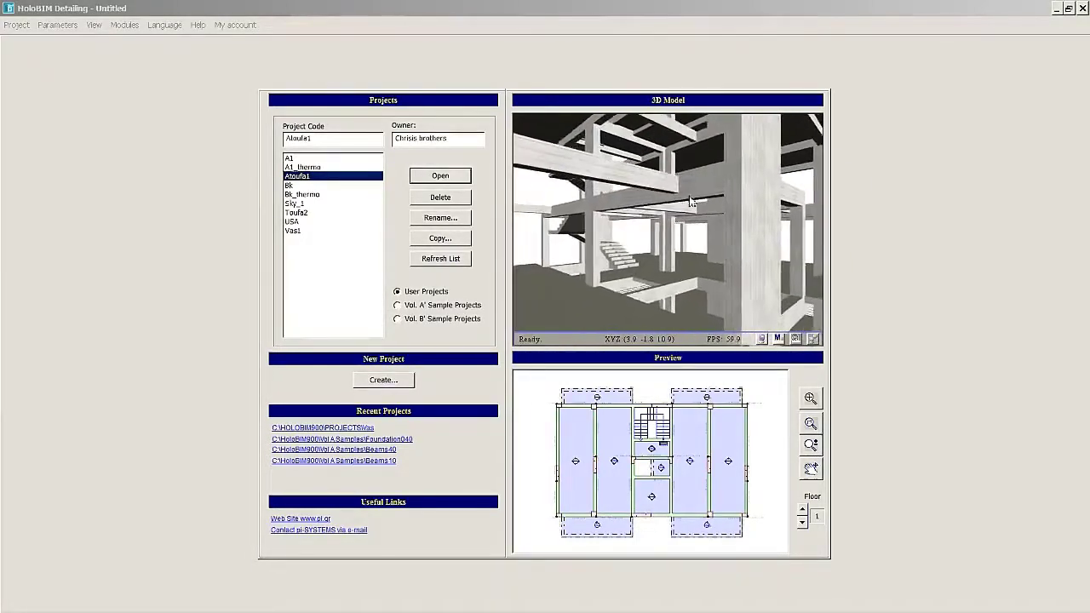
click(289, 158)
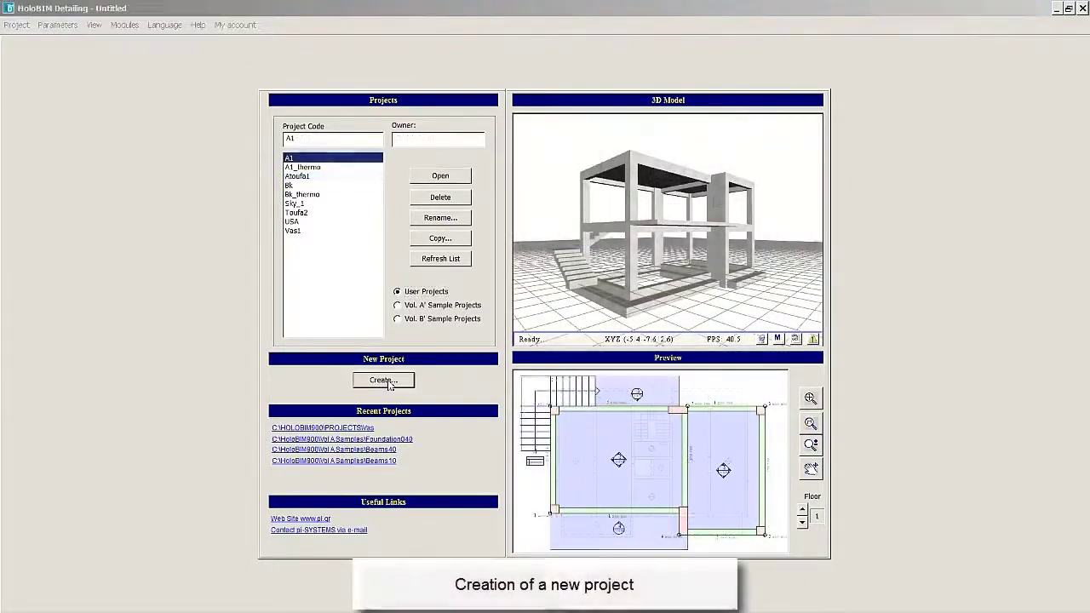
click(388, 382)
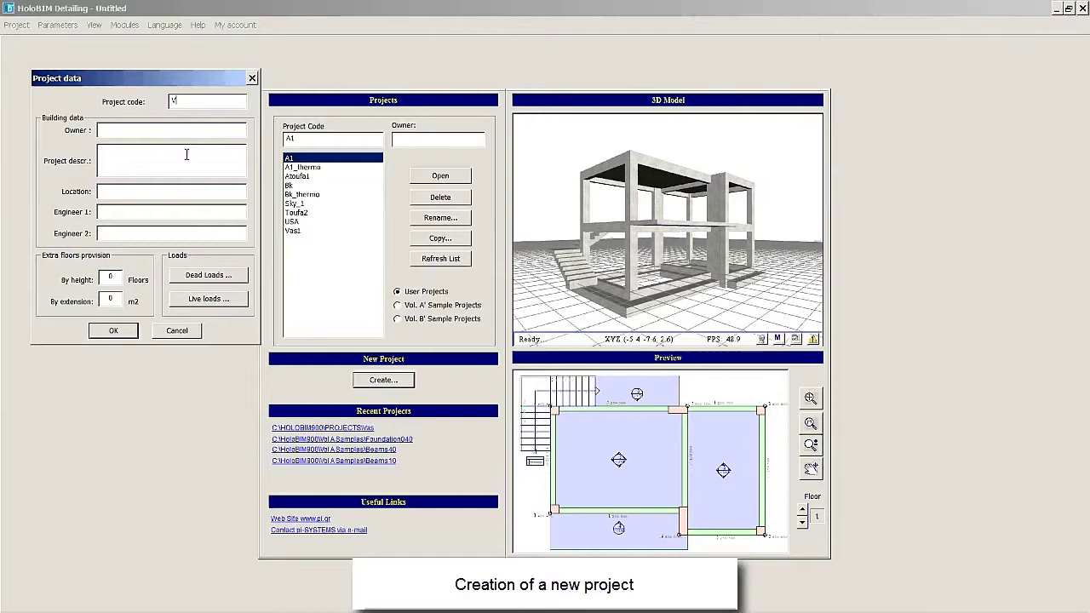
click(112, 330)
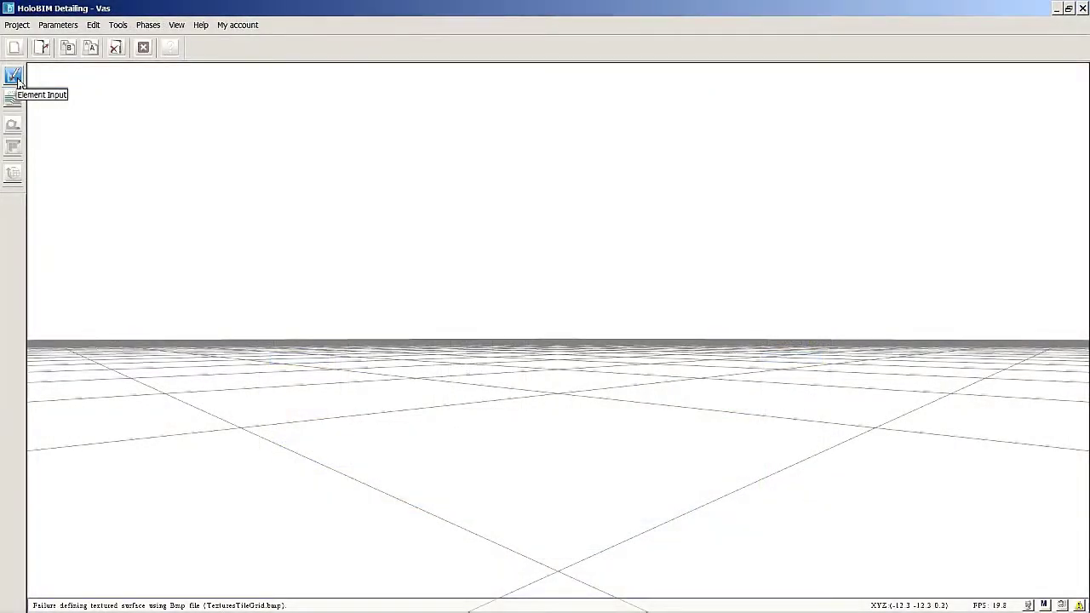
click(14, 77)
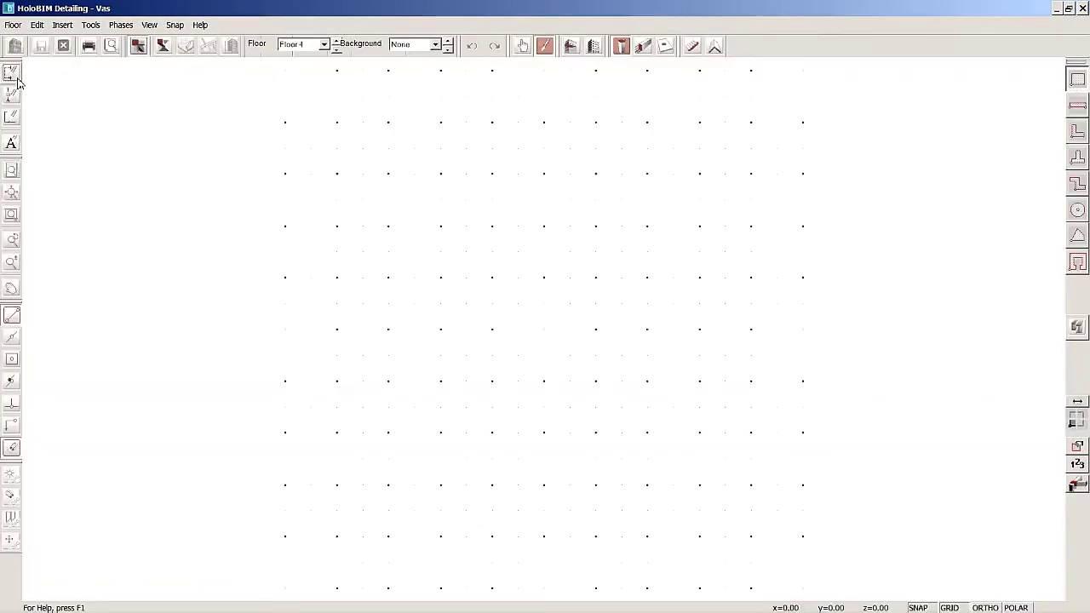
Import plan2.dwg as a hatched background on the Floor 4 plan and pan it into view.
click(12, 25)
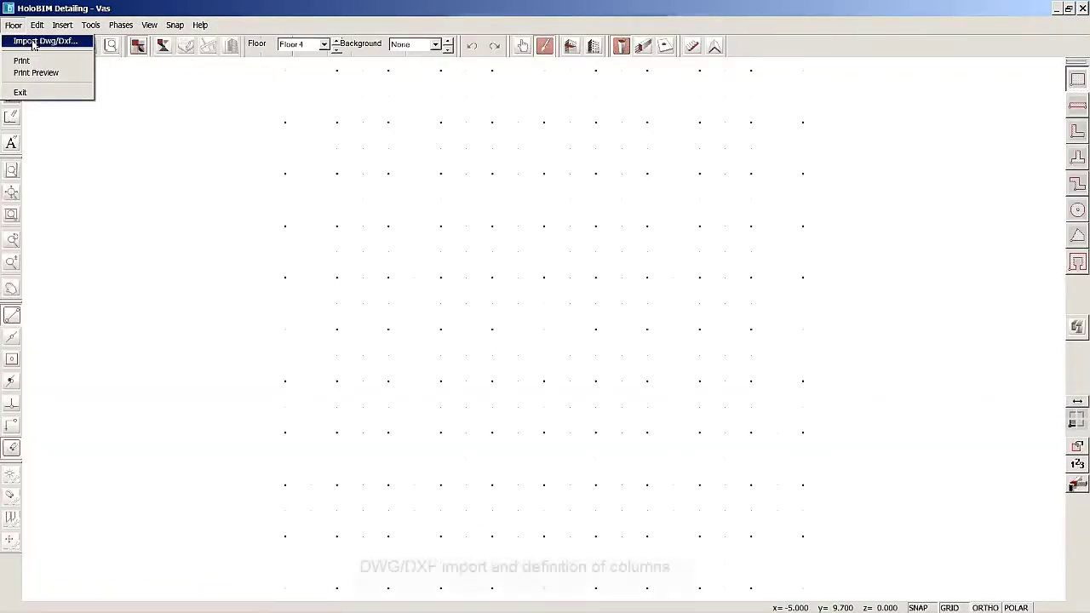
click(32, 42)
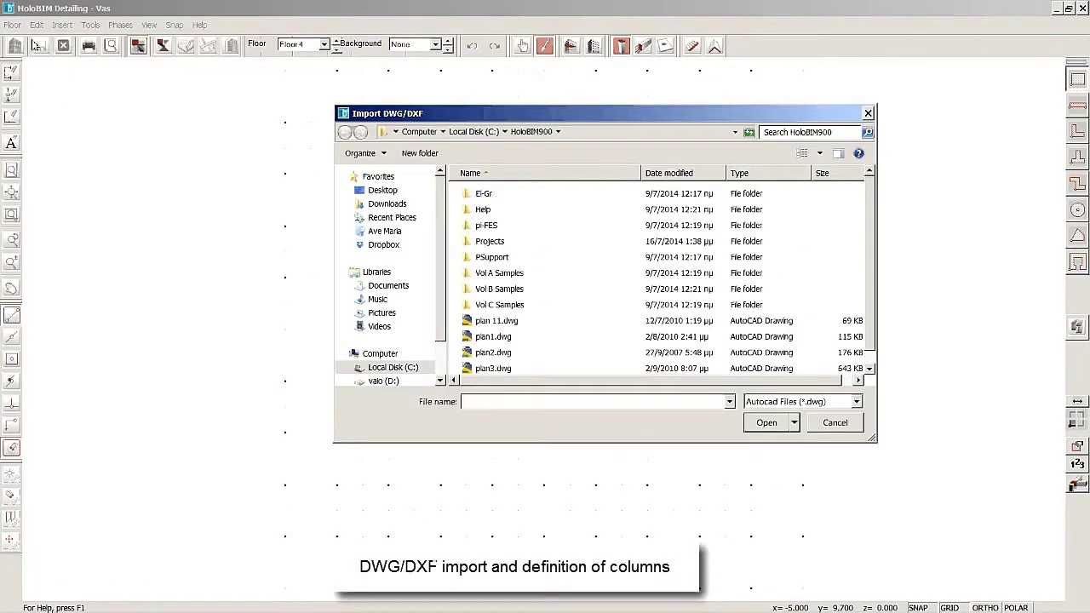
click(487, 357)
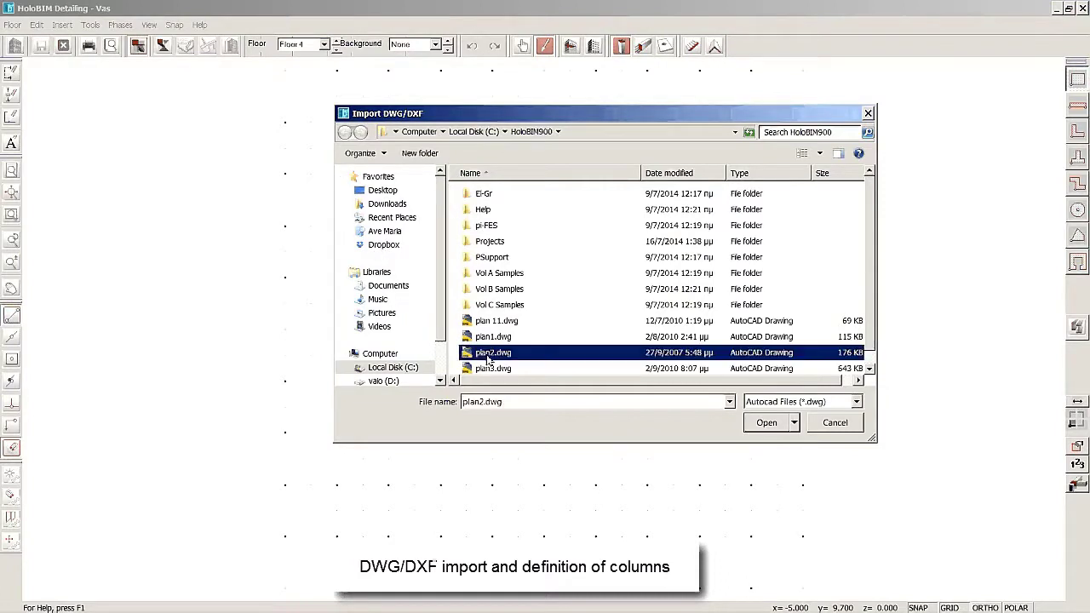
click(766, 423)
click(562, 346)
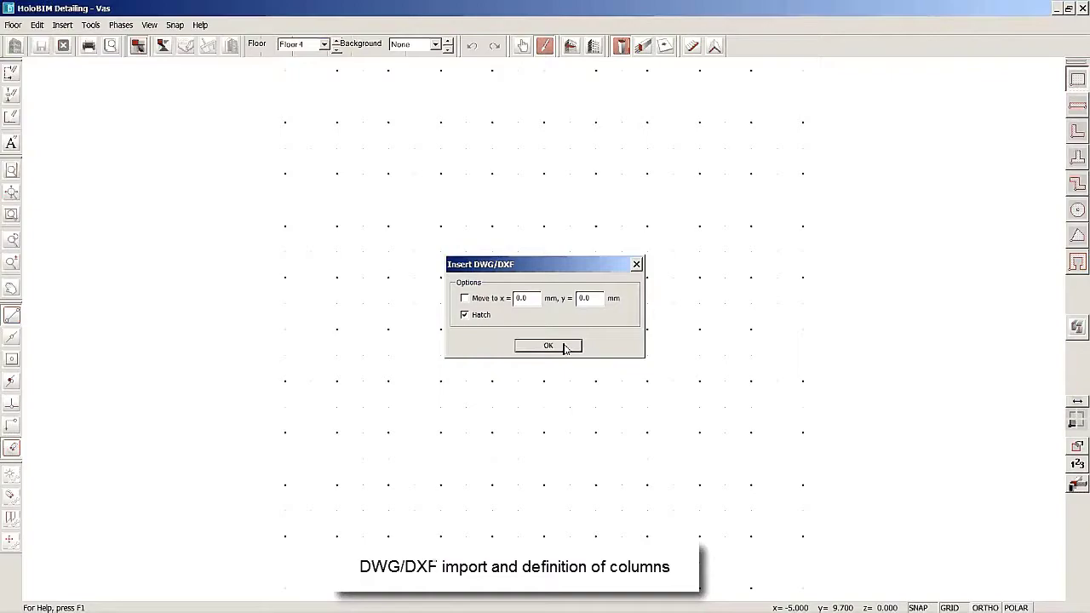
scroll(625, 289, down, 3)
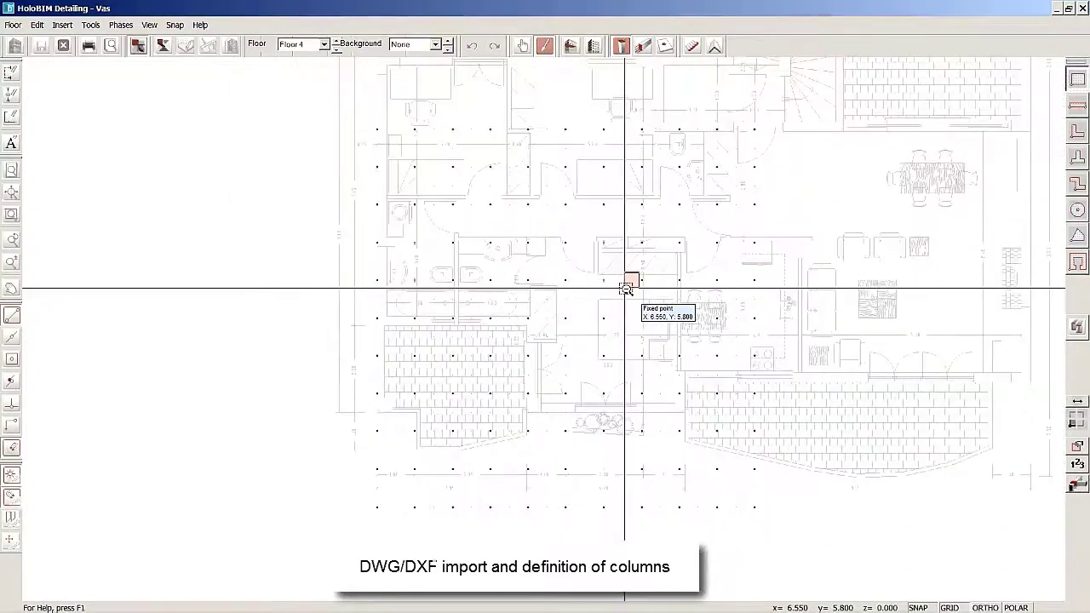
mouse_move(626, 290)
middle_down()
mouse_move(596, 323)
mouse_move(439, 371)
middle_up()
scroll(389, 413, up, 3)
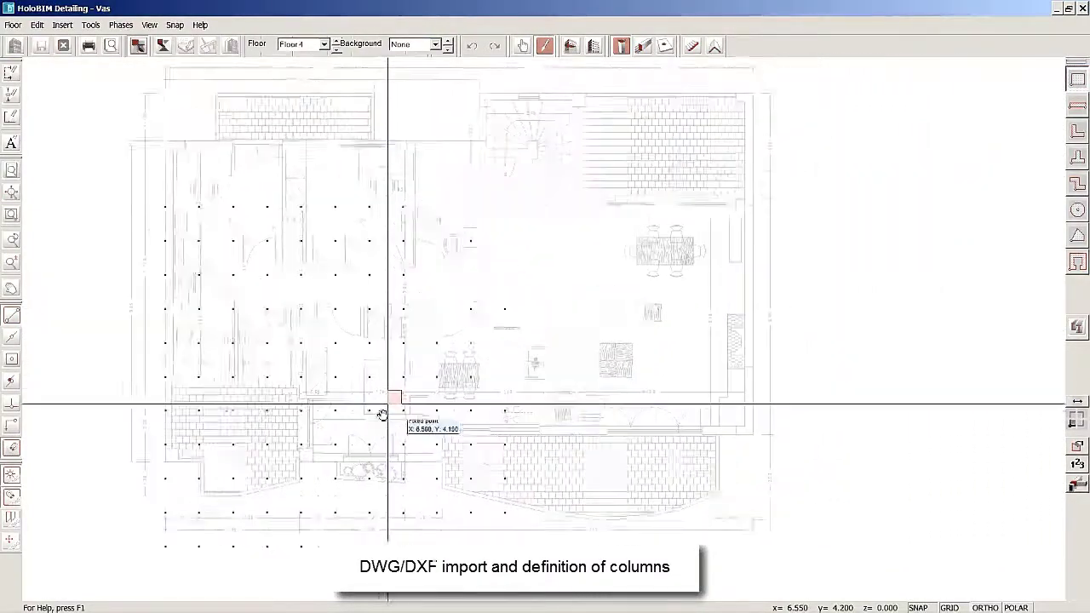
scroll(369, 418, down, 3)
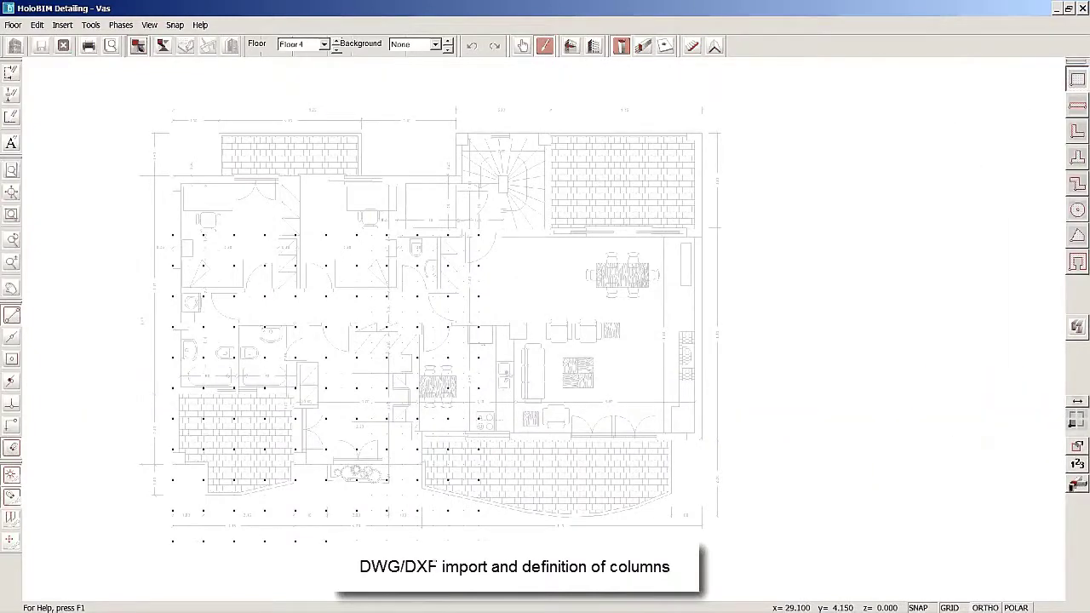
Place two 400×400 columns, 4C1 and 4C2, at the lower-left wall corners.
click(1076, 450)
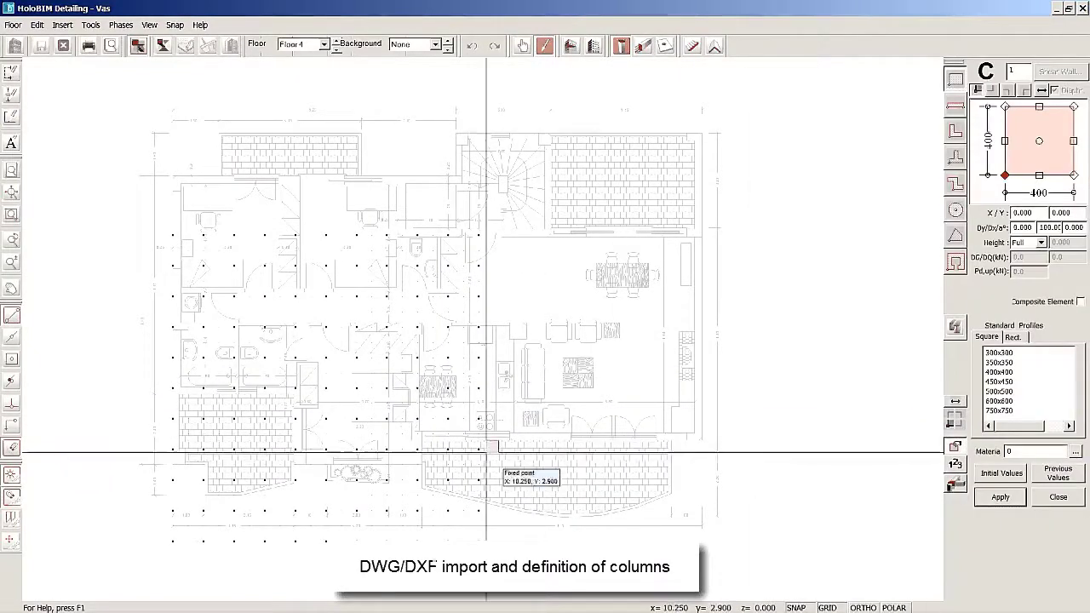
scroll(140, 409, up, 5)
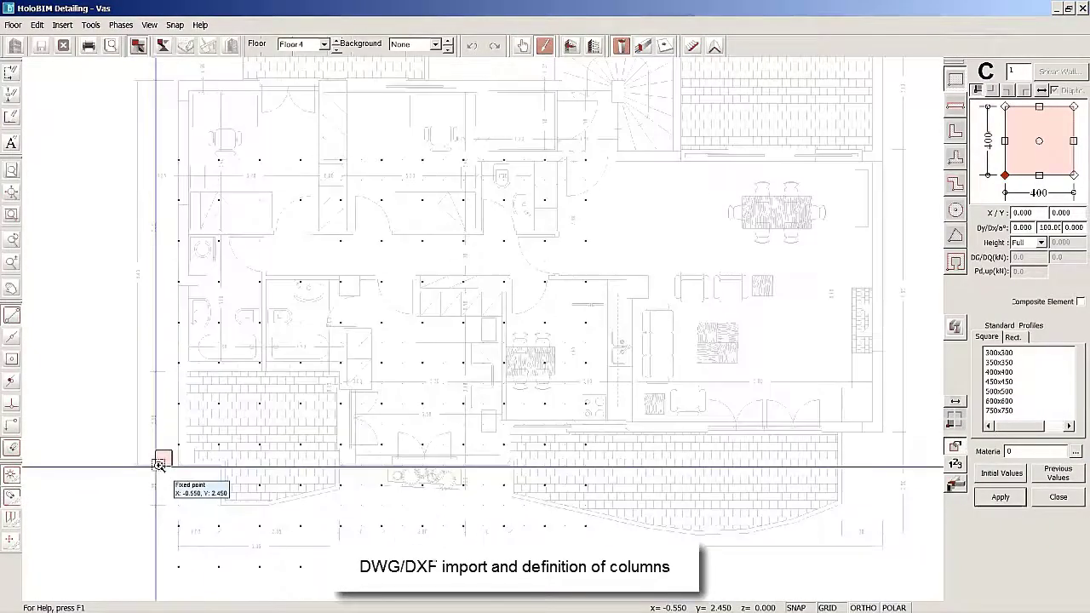
scroll(158, 464, up, 2)
click(198, 464)
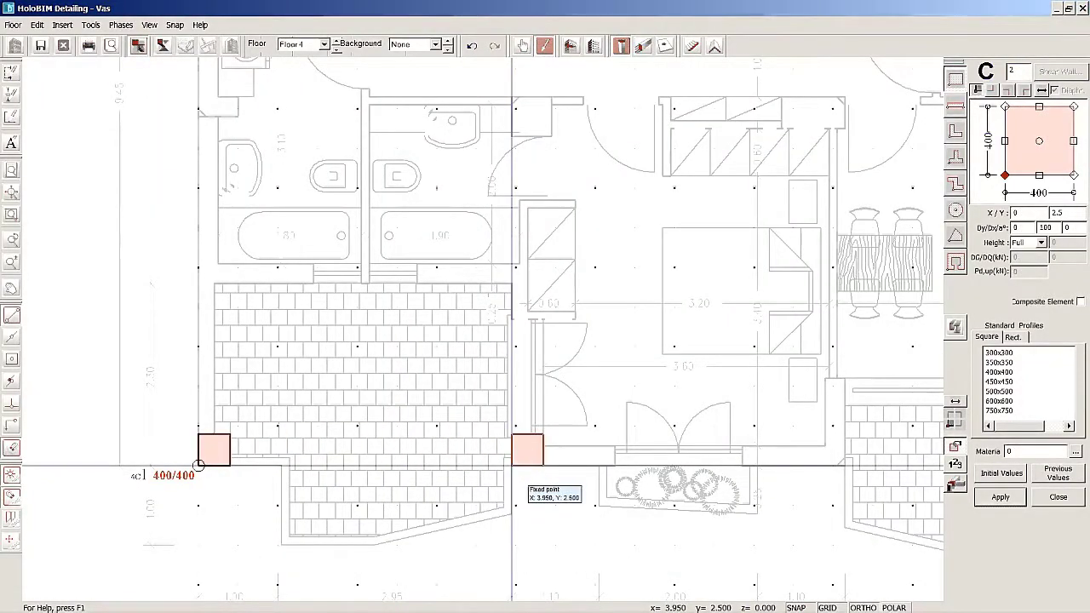
click(512, 465)
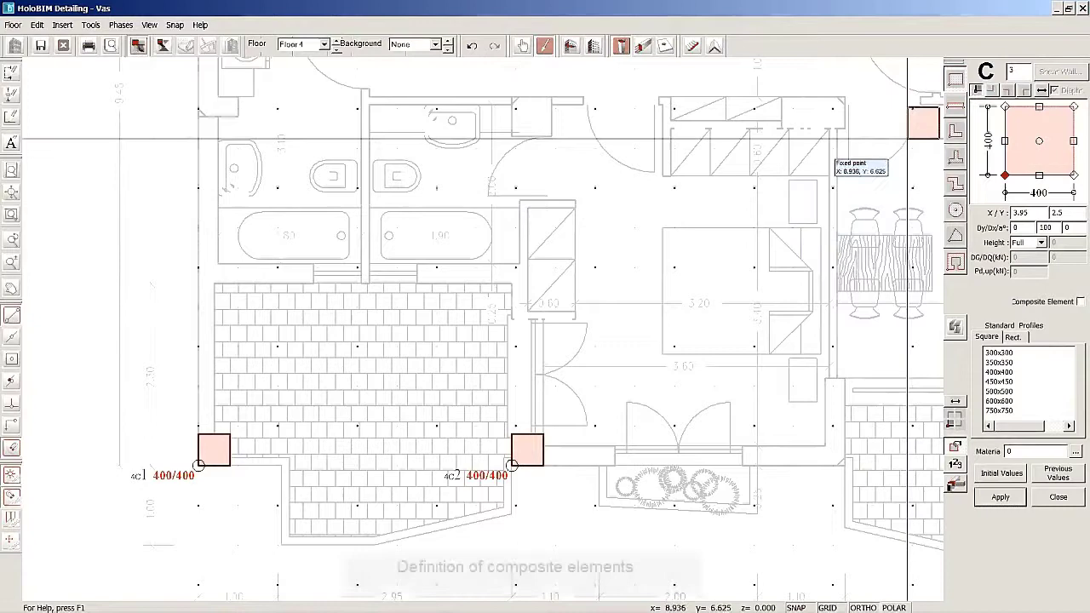
Draw an L-shaped shear wall with 1300/250 and 250/1100 legs and group it as one element.
click(955, 106)
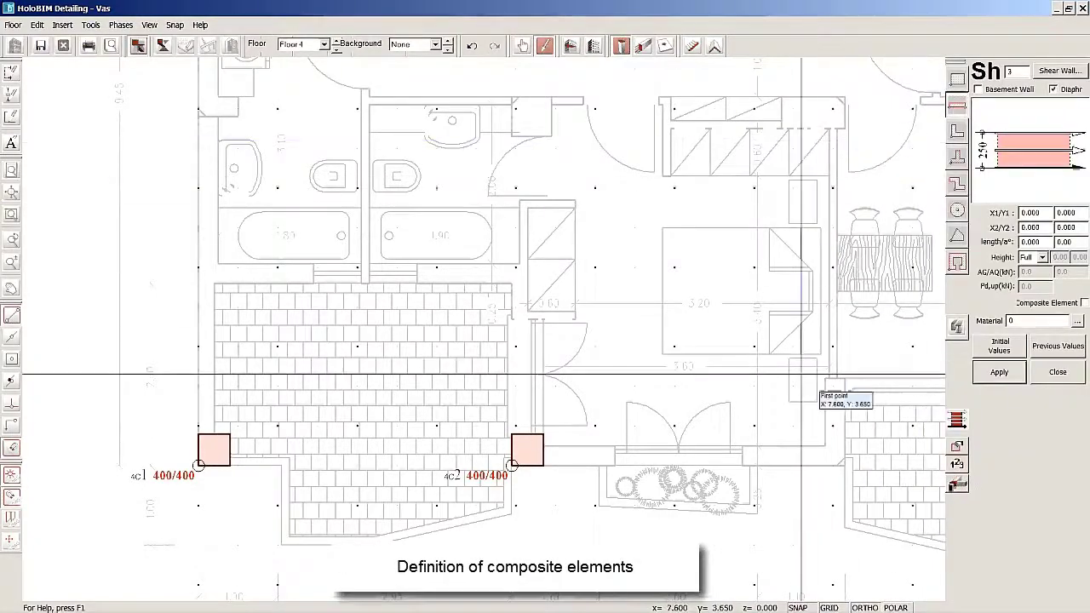
click(742, 464)
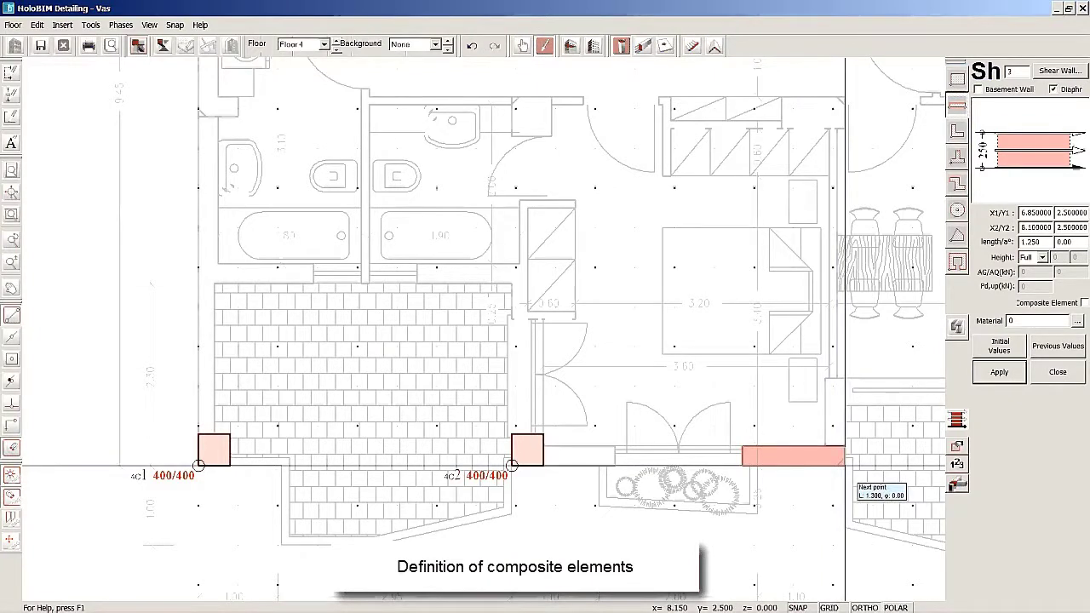
click(844, 465)
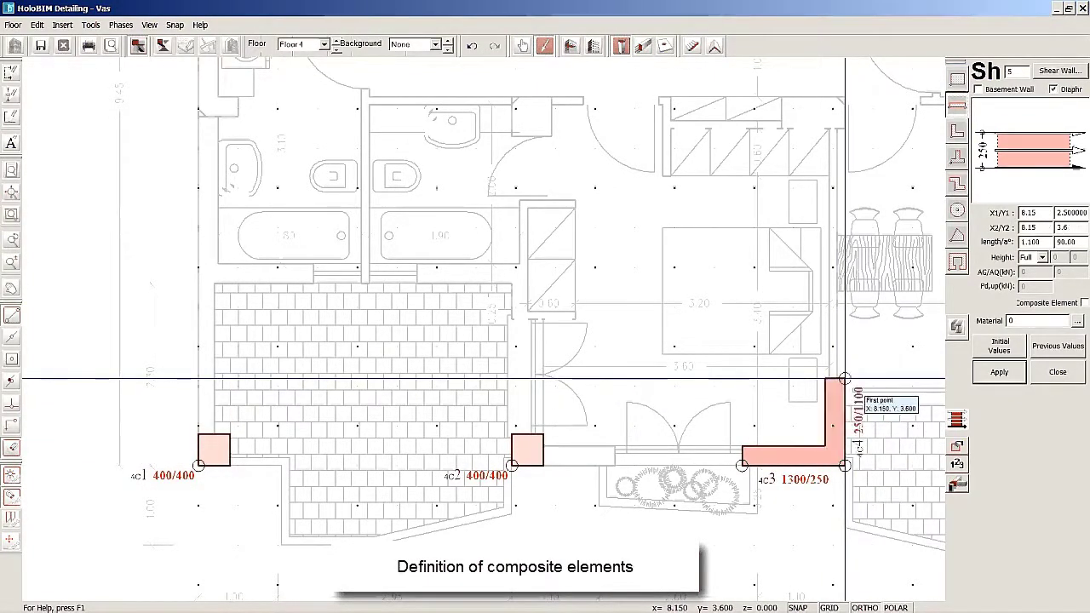
click(843, 379)
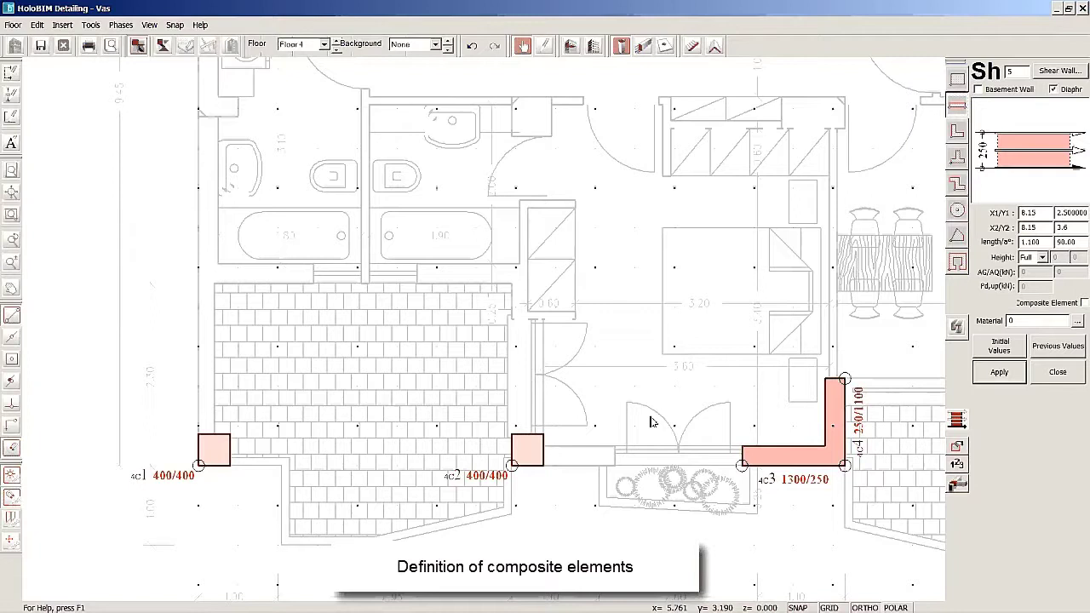
right_click(837, 414)
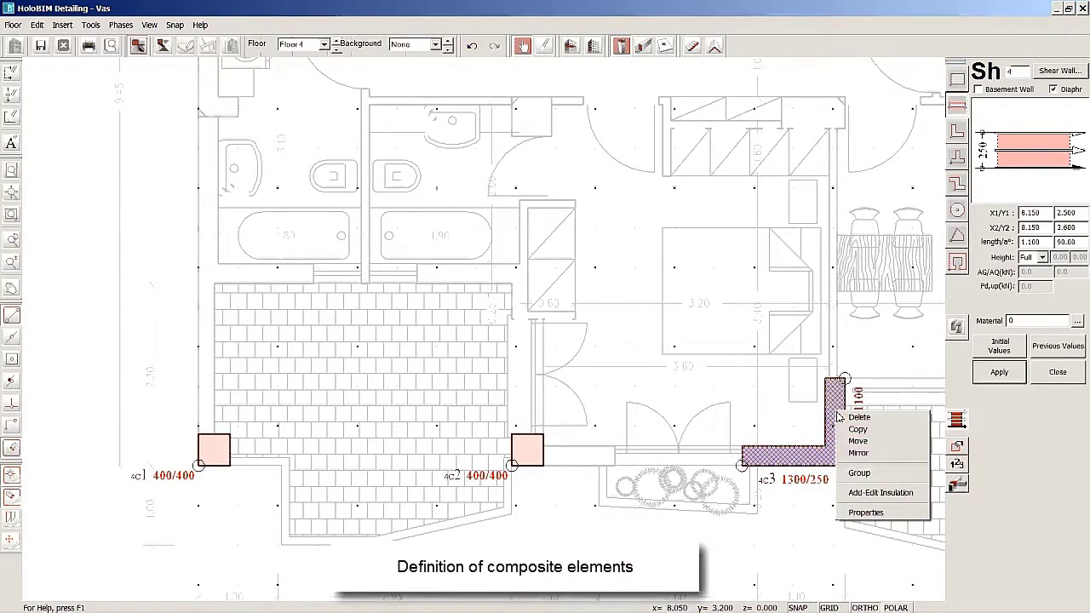
click(865, 474)
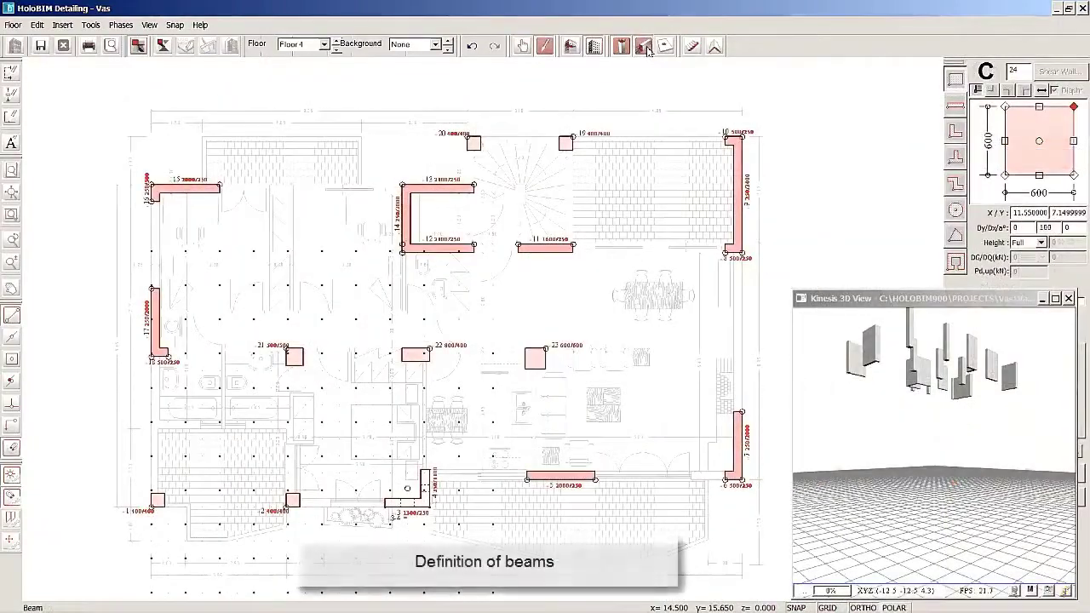
Draw 250/500 beams along all walls and columns of the Floor 4 plan.
click(644, 47)
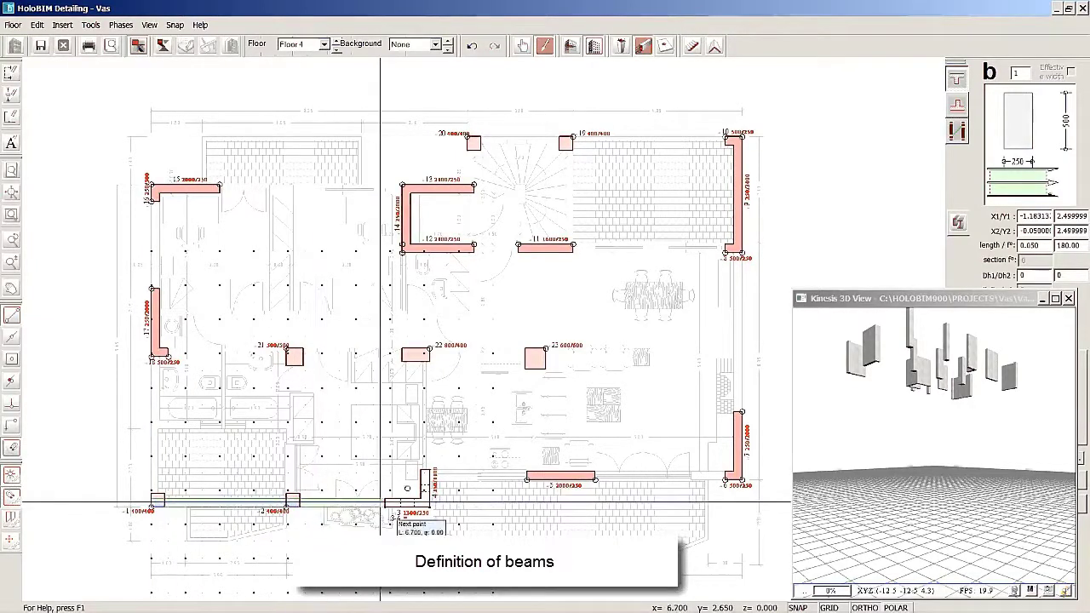
click(386, 506)
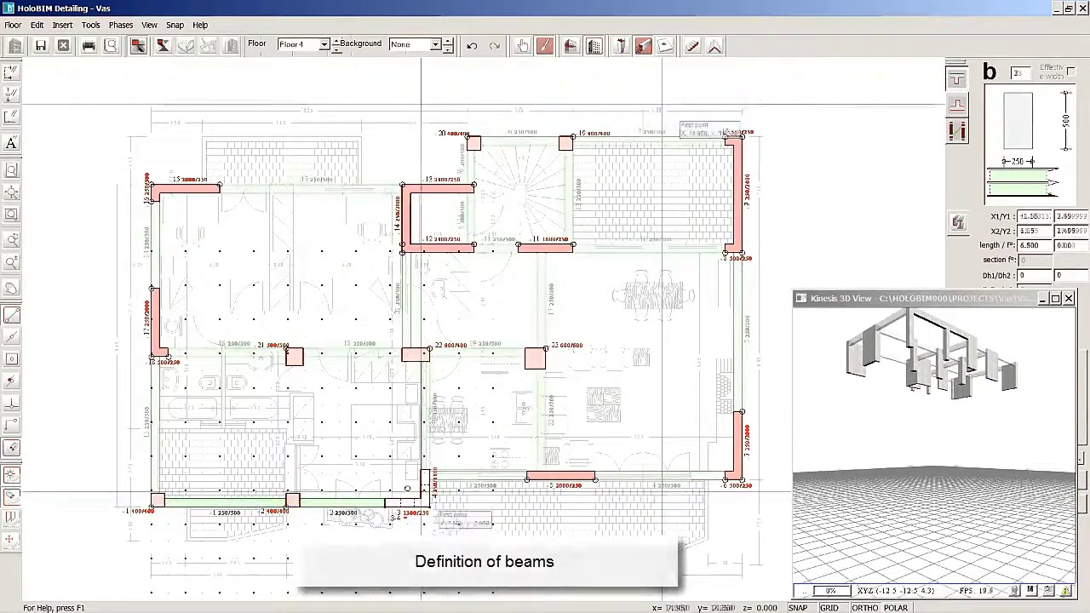
click(665, 47)
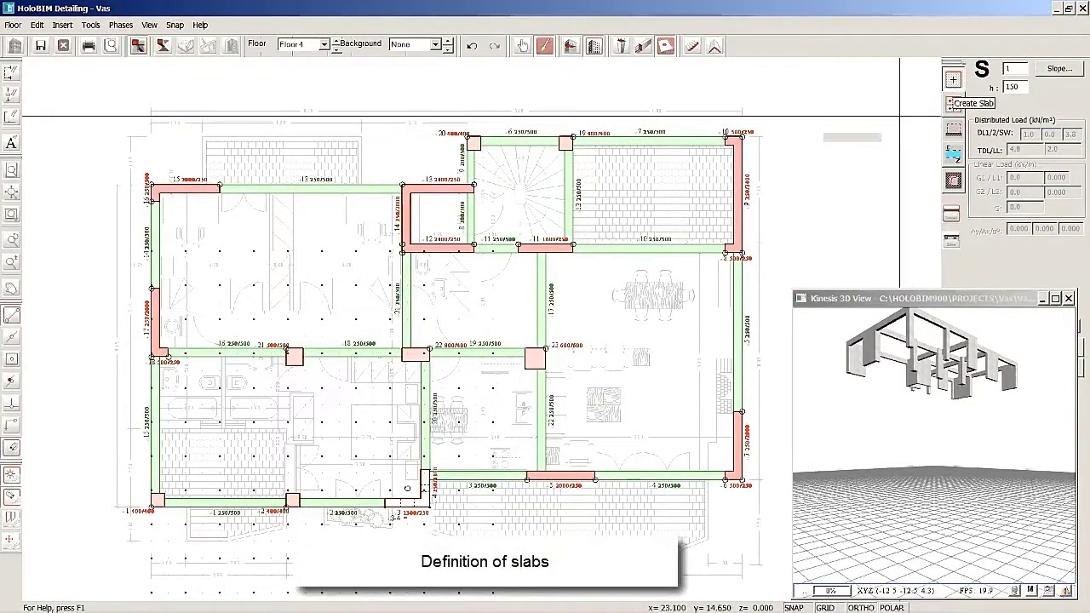
Create 150-thick slabs in the six beam-bounded rooms, from top-left to top-right.
click(332, 340)
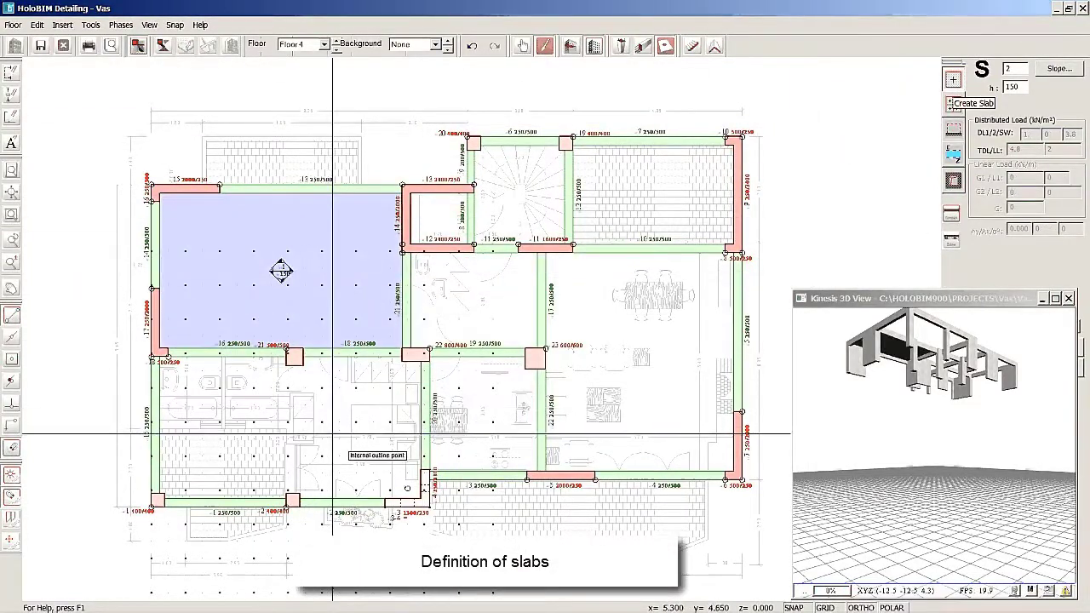
click(357, 426)
click(477, 307)
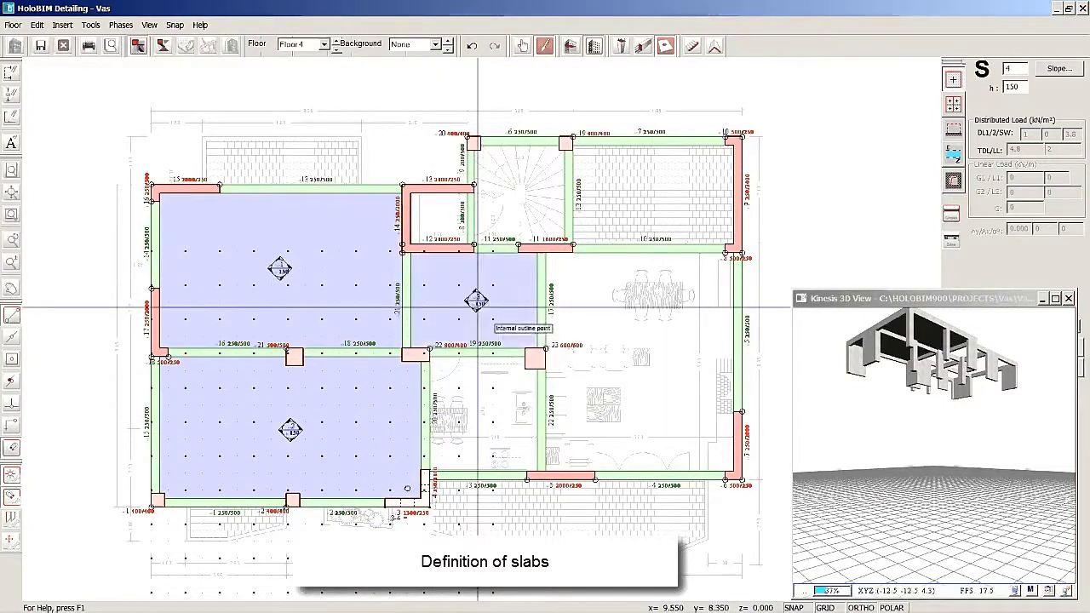
click(491, 392)
click(606, 389)
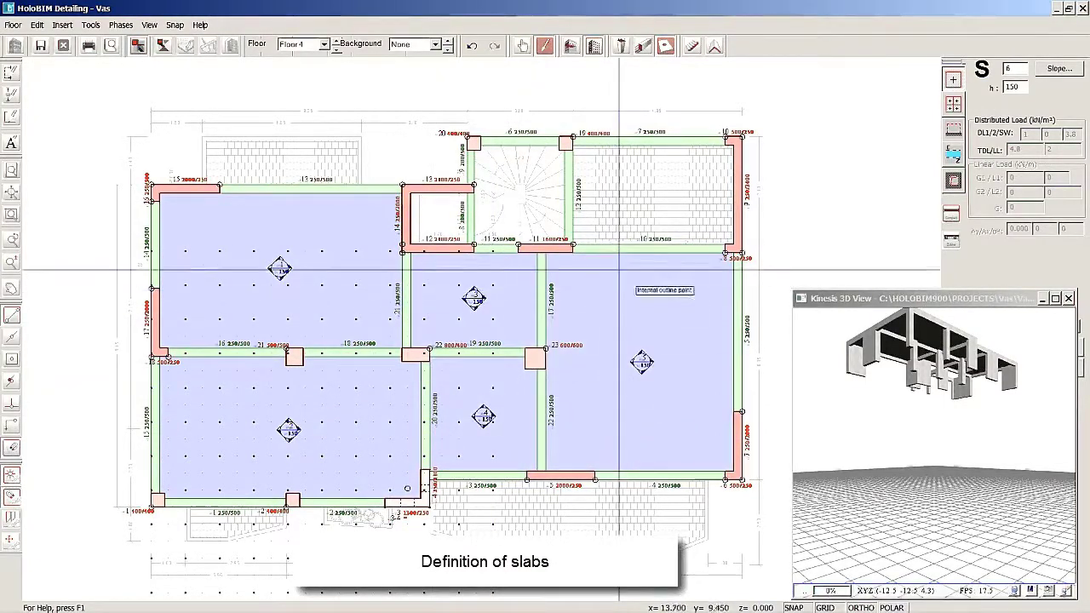
click(625, 201)
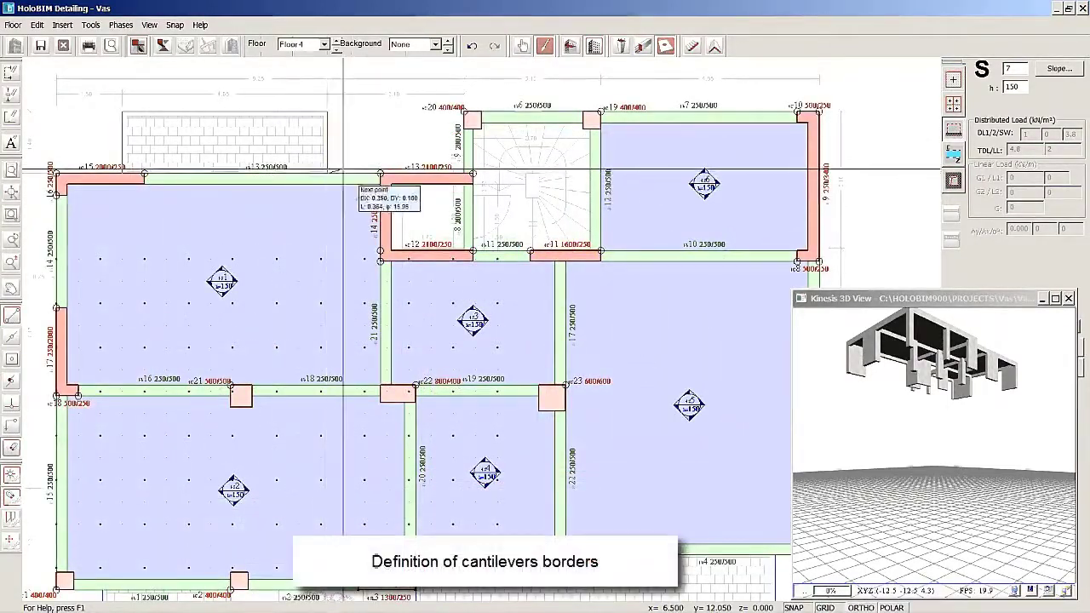
Apply the current outline, then add cantilever slabs at the bottom left, bottom right and top left.
right_click(344, 173)
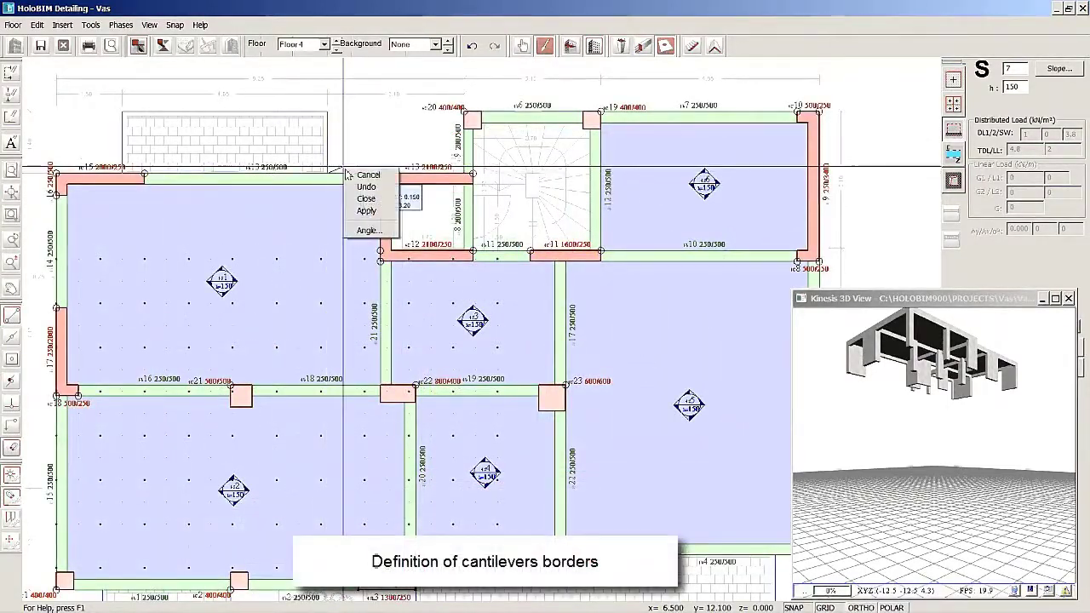
click(366, 210)
scroll(362, 214, down, 1)
middle_drag(361, 214, 364, 186)
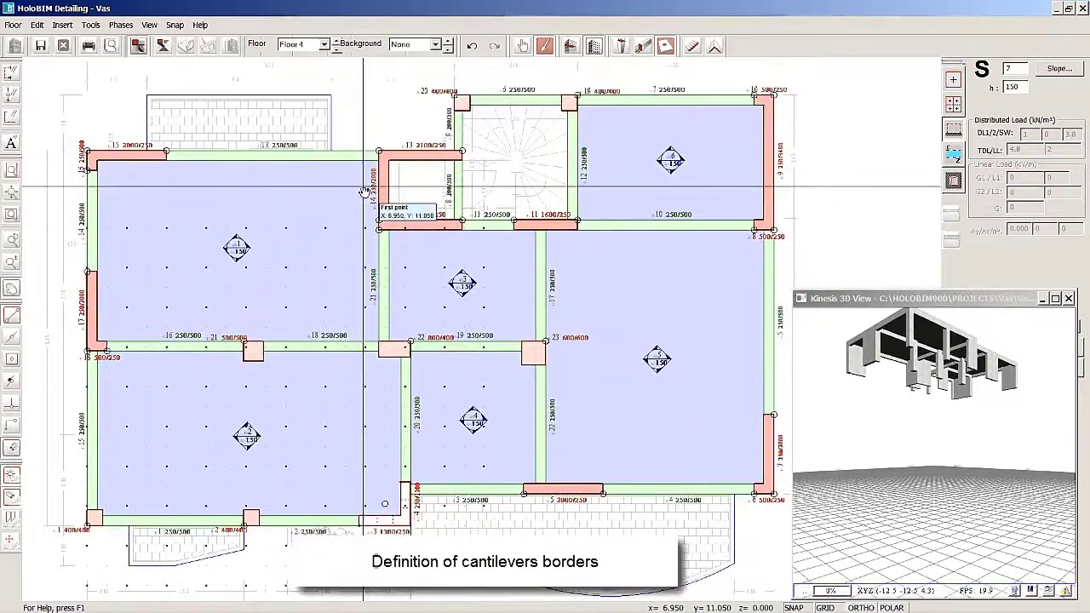
click(957, 82)
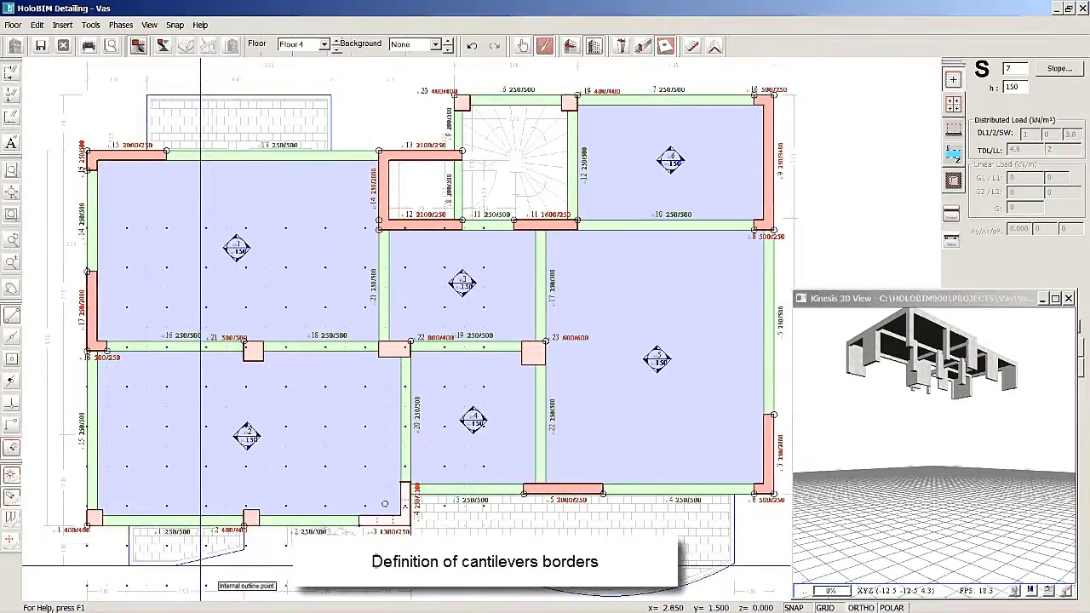
click(184, 552)
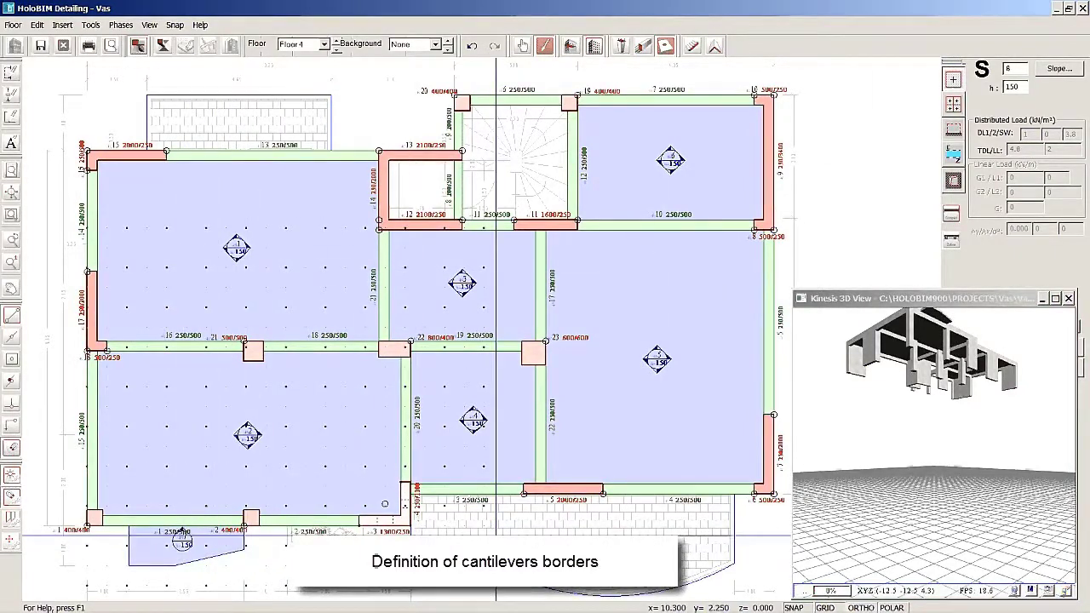
click(499, 537)
click(209, 121)
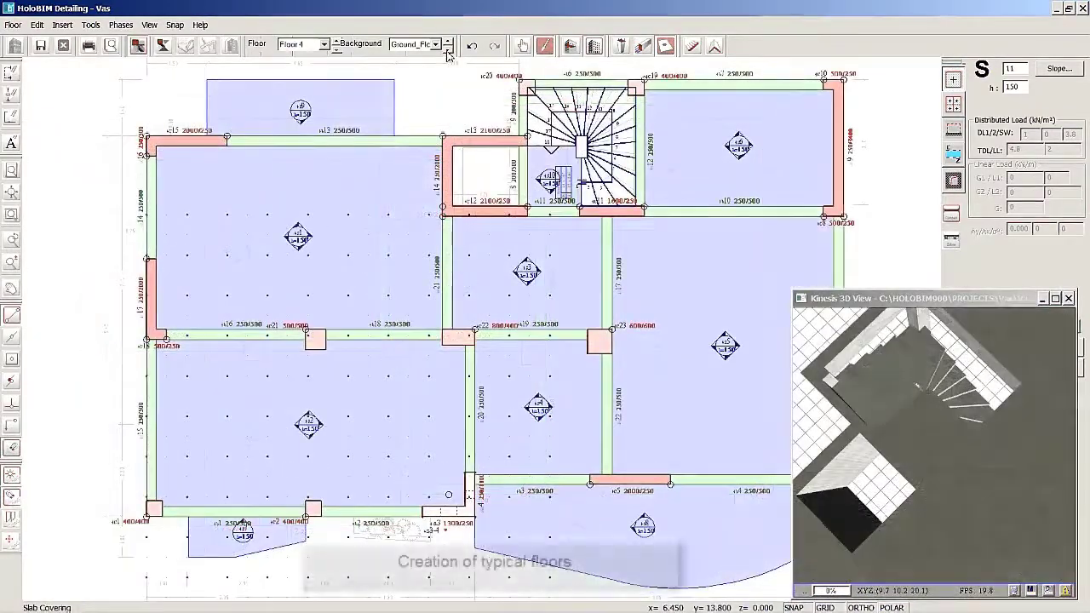
From Floor 3, repeat the layout as typical floors with Number of Floors 4.
click(336, 48)
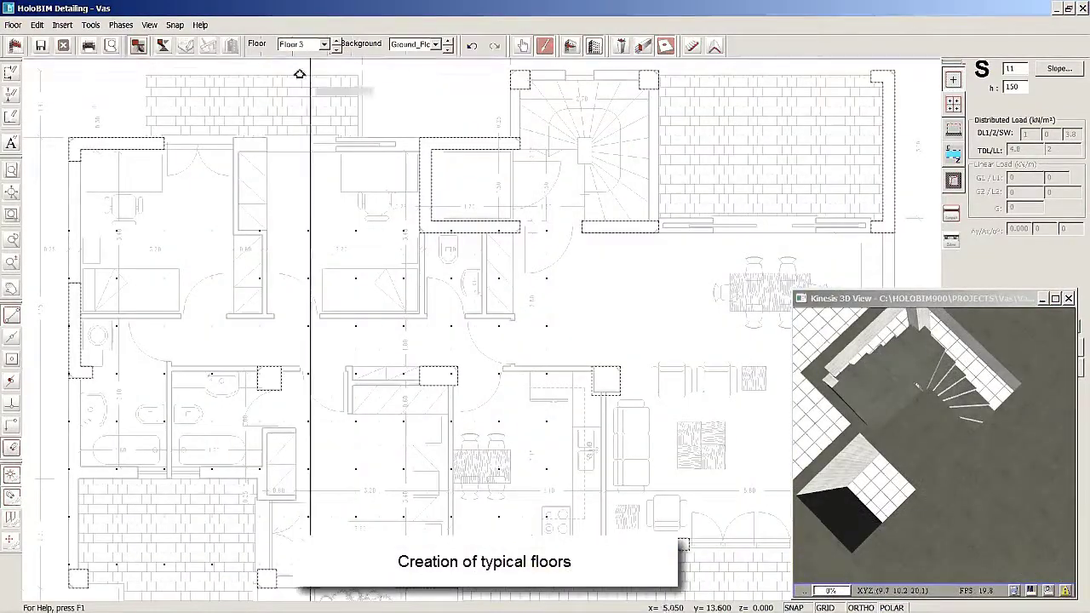
click(91, 25)
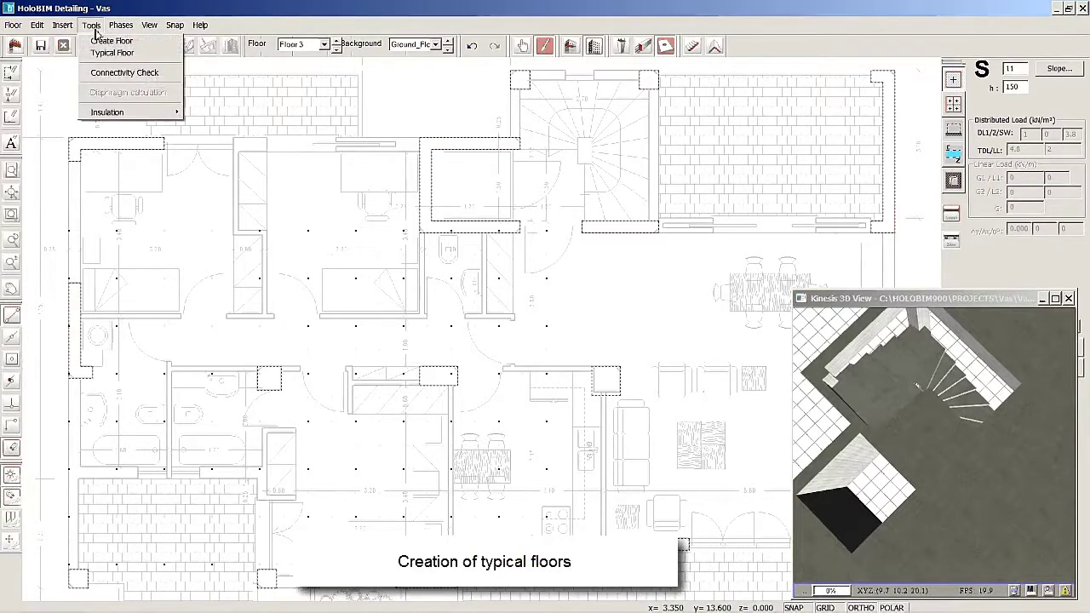
click(115, 53)
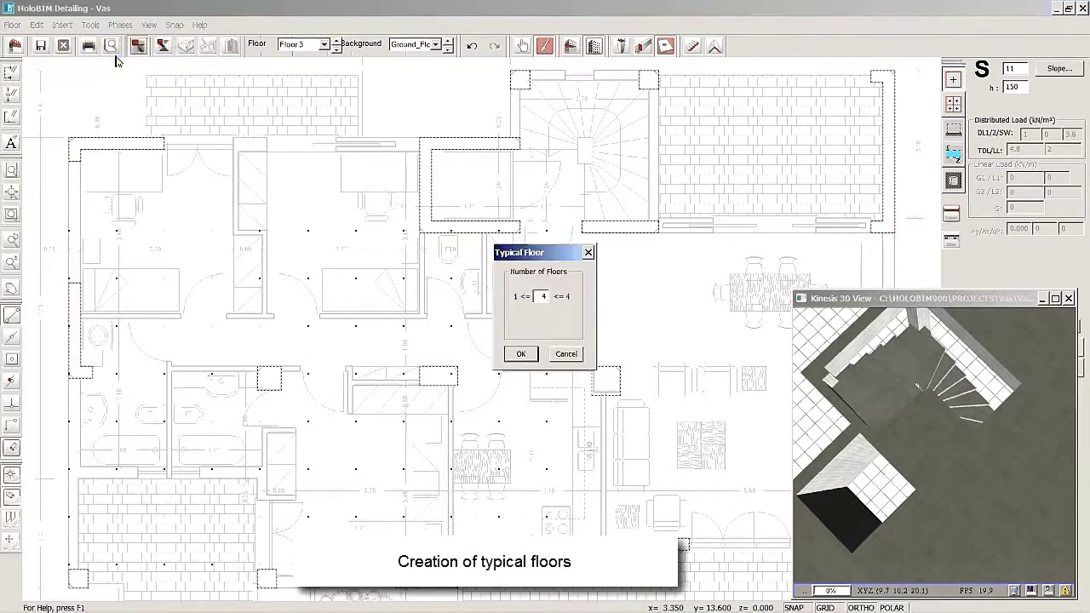
click(522, 355)
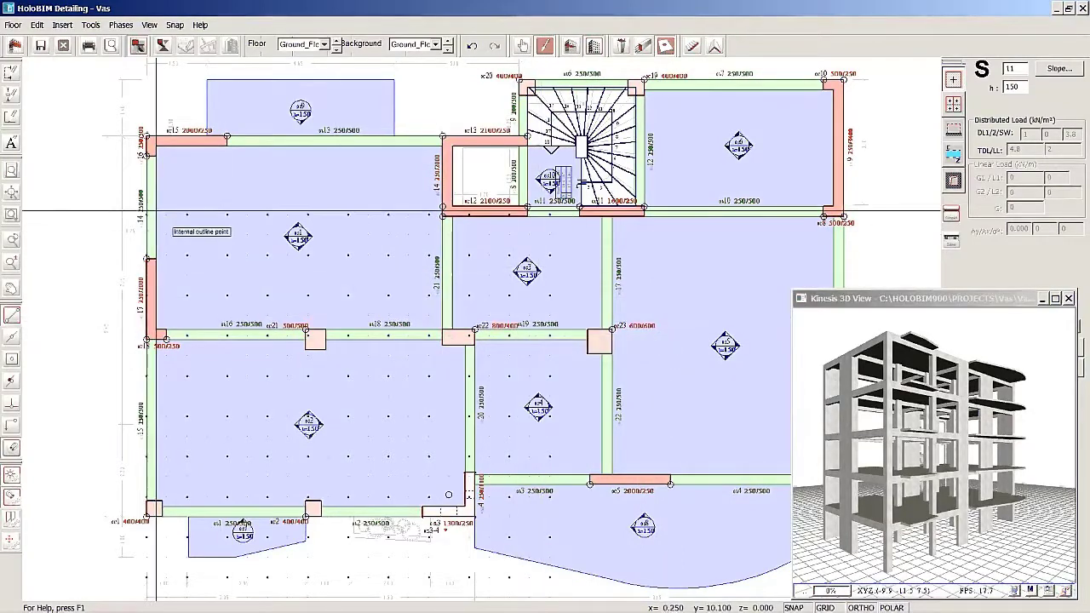
Generate footings and footing beams for the foundation, then exit the editor and answer the save prompt.
click(163, 45)
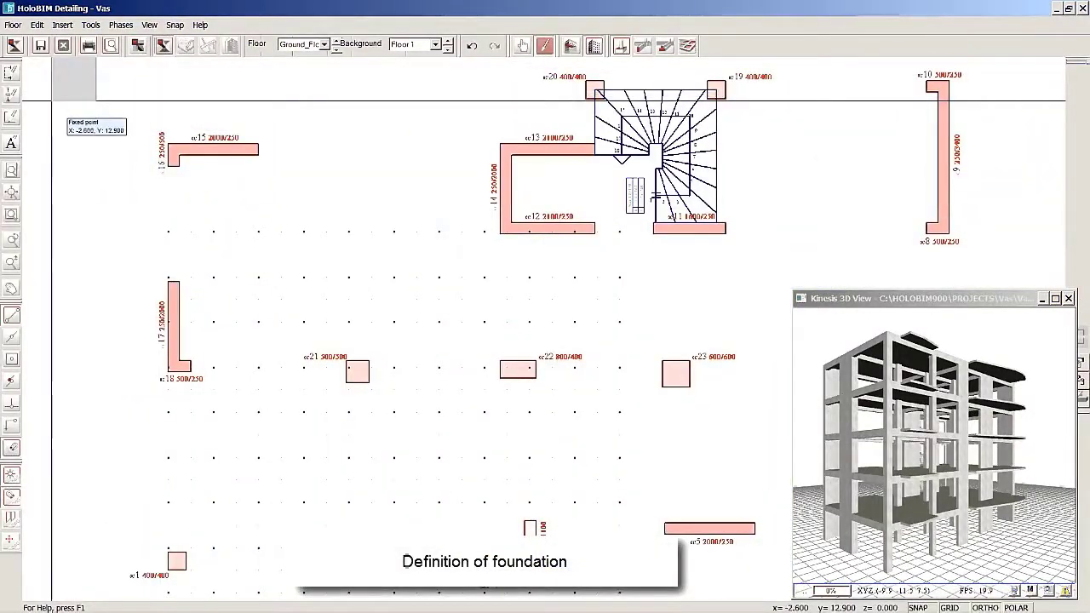
click(15, 47)
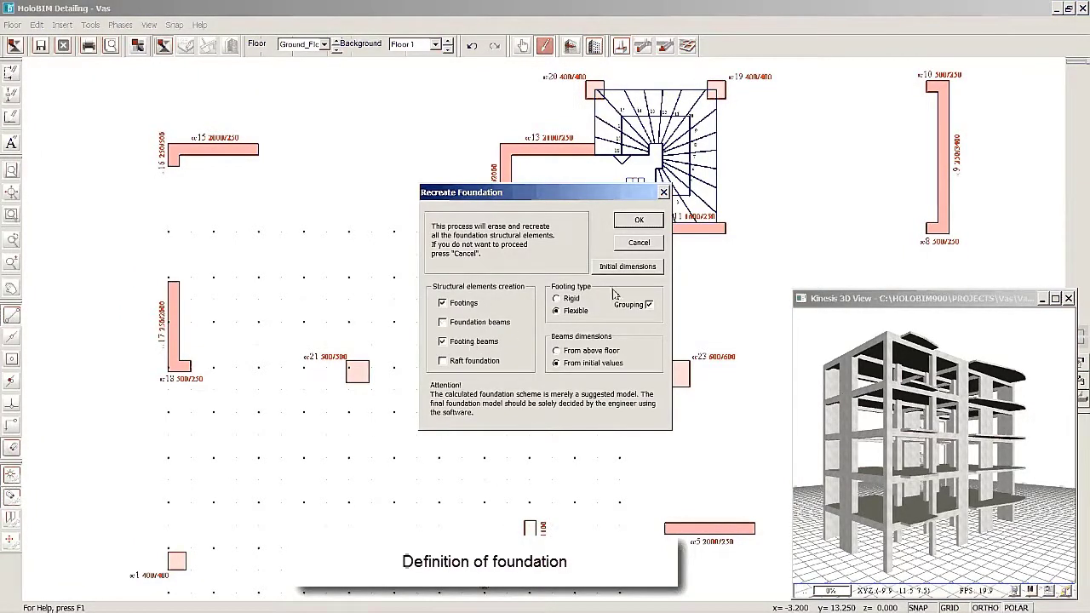
click(640, 224)
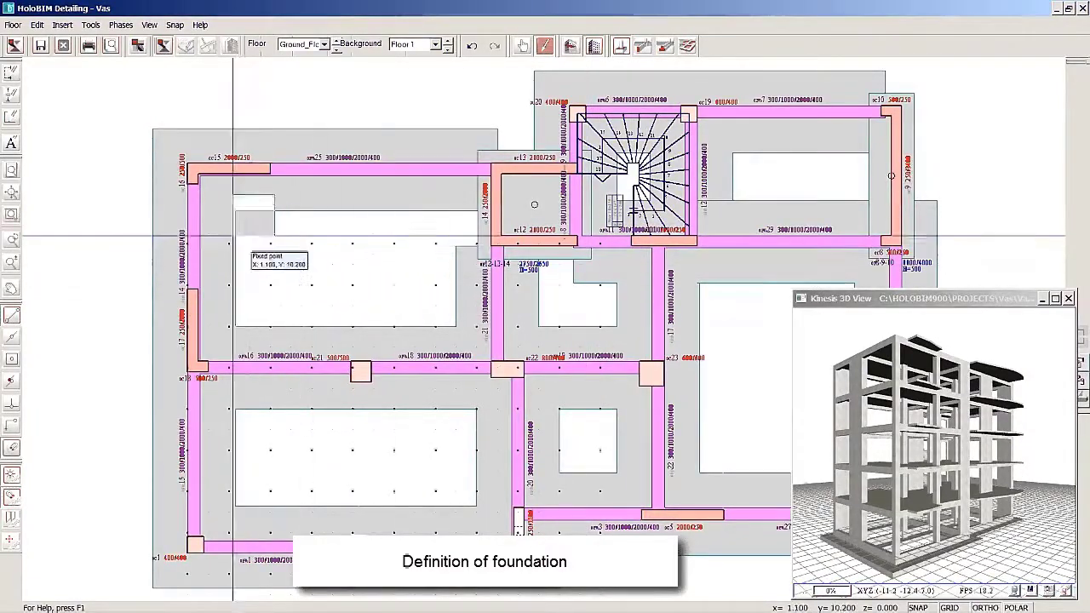
click(66, 47)
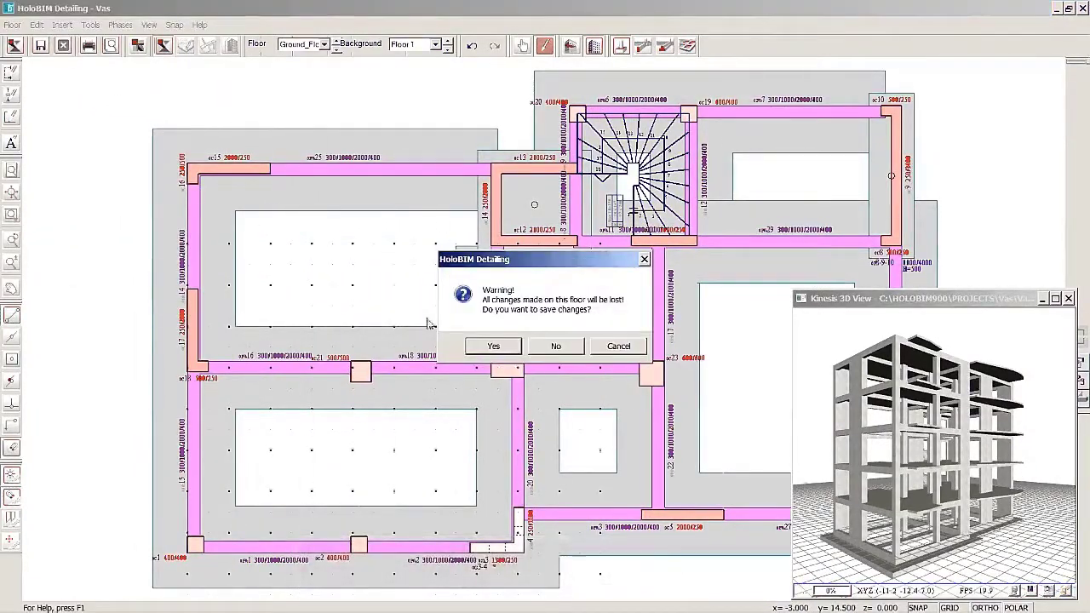
click(477, 342)
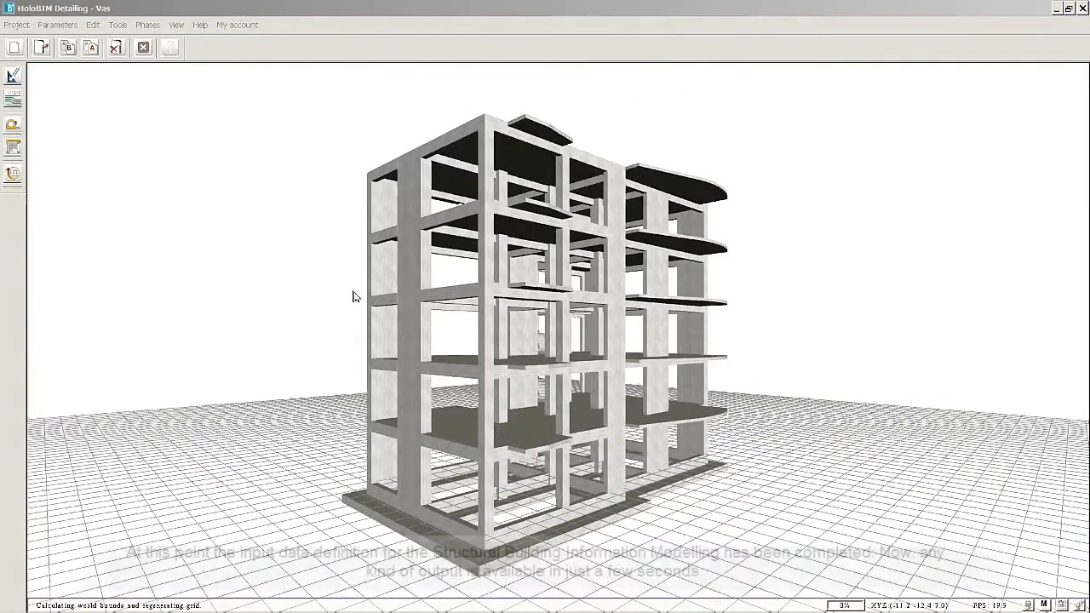